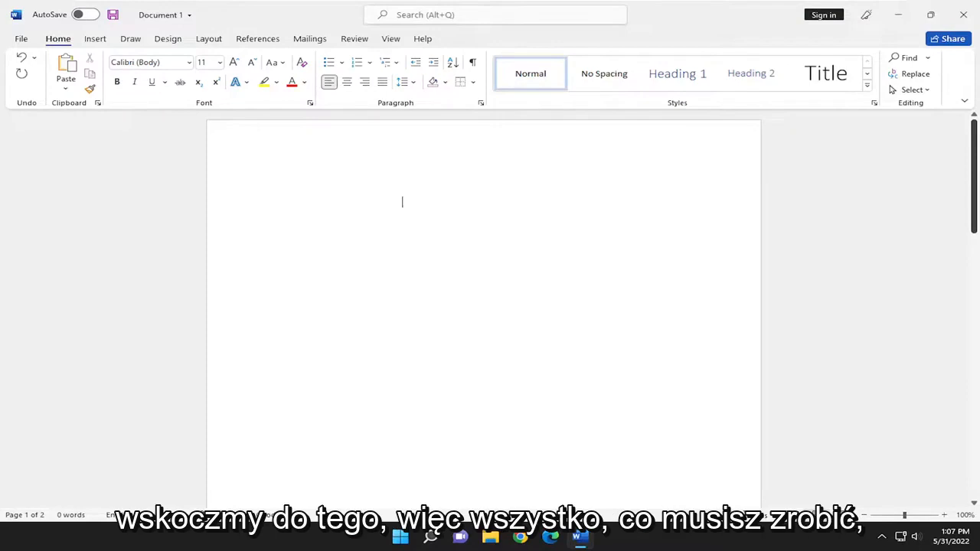
Step: Show the Symbol gallery from the Insert ribbon
click(95, 38)
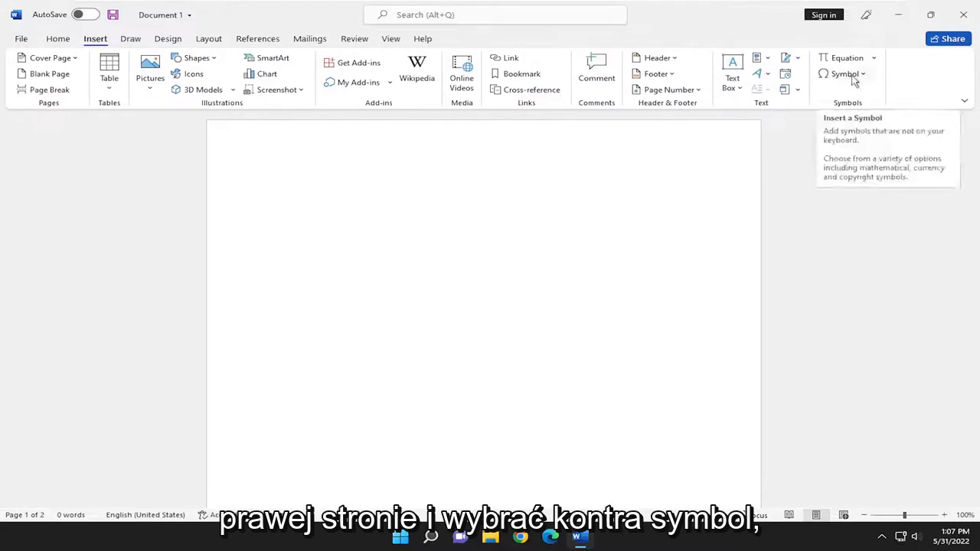
click(855, 79)
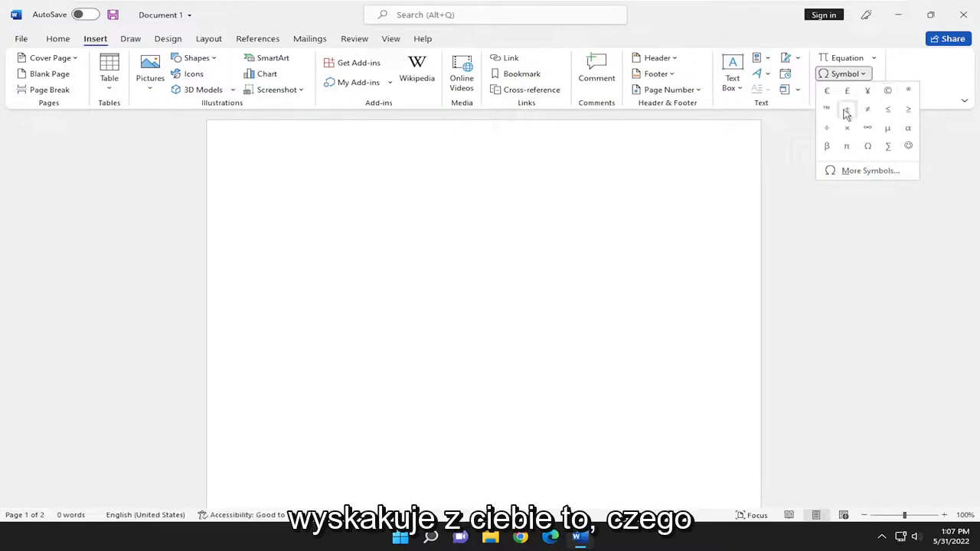
Step: From More Symbols, select the copyright sign © and insert it into the document
click(851, 178)
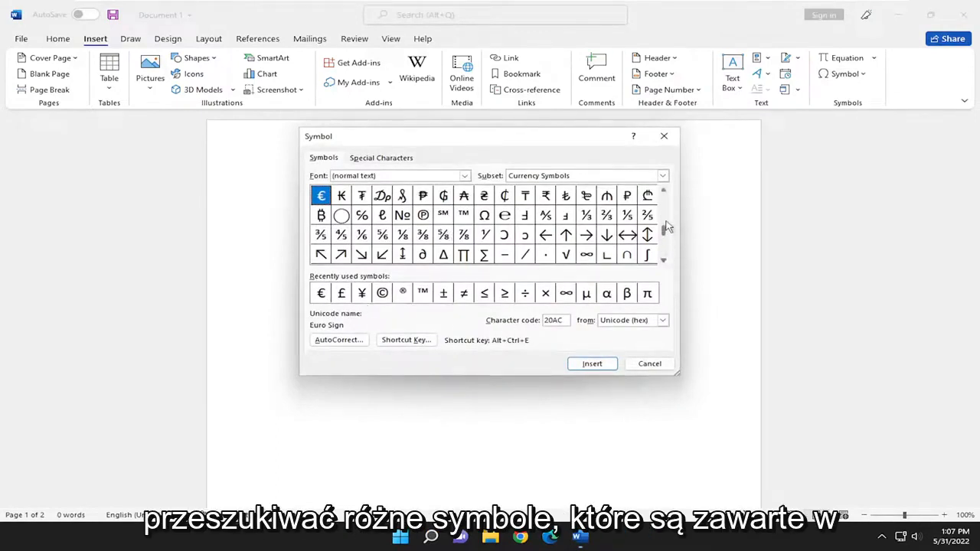
scroll(664, 222, up, 5)
drag(664, 210, 663, 233)
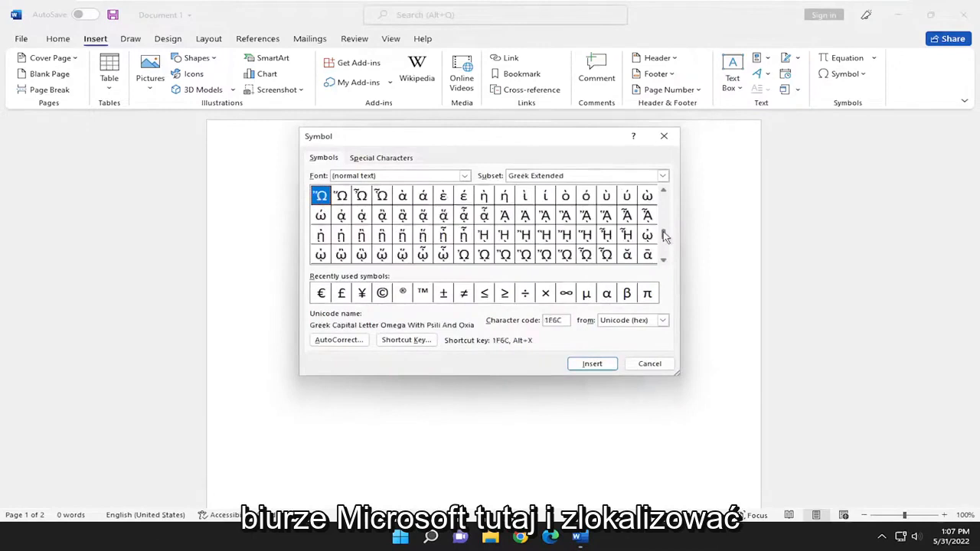
scroll(658, 245, down, 3)
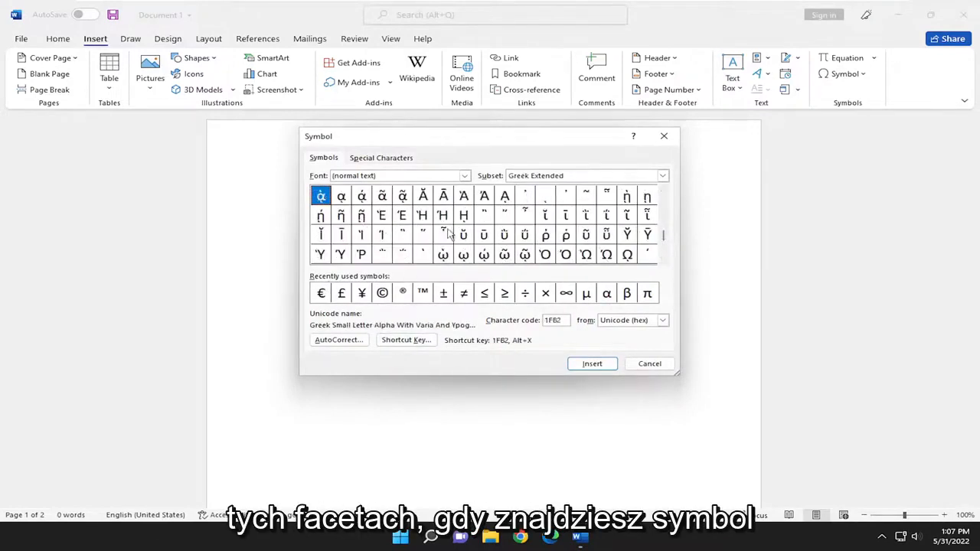
click(382, 293)
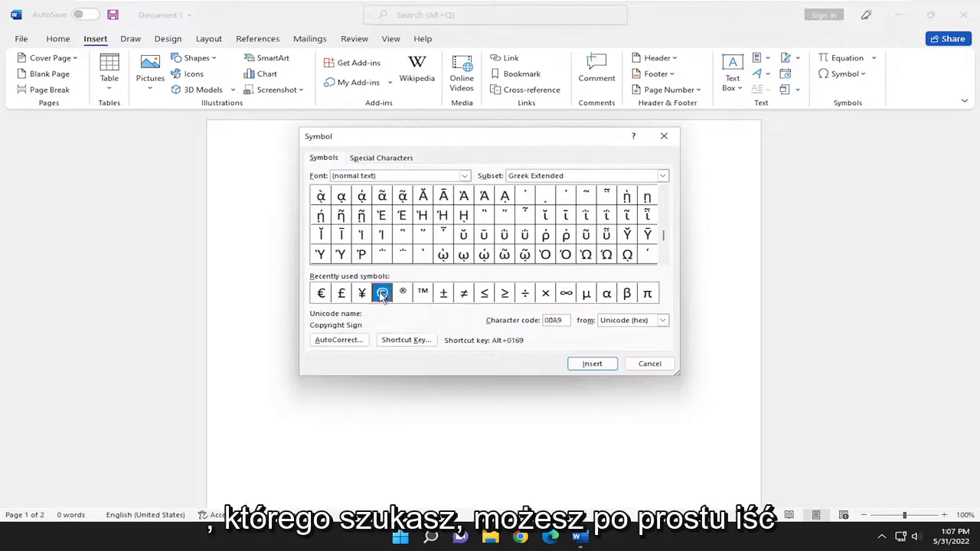
click(592, 364)
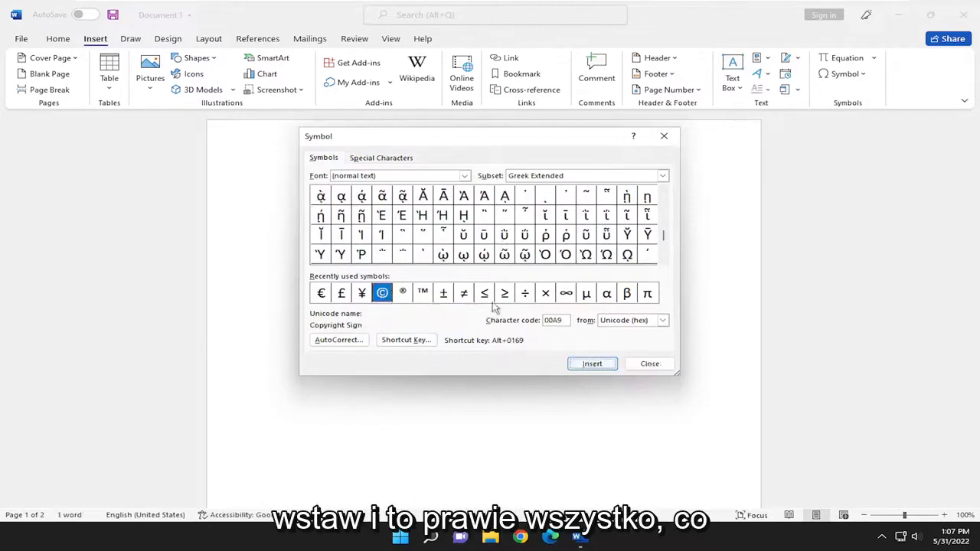
click(649, 363)
scroll(490, 307, down, 5)
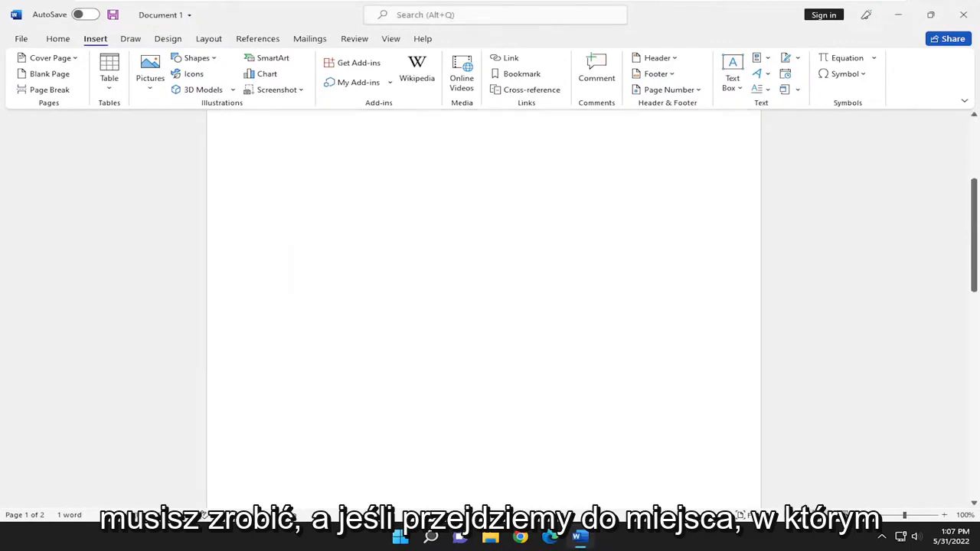
scroll(490, 307, down, 3)
scroll(490, 306, down, 2)
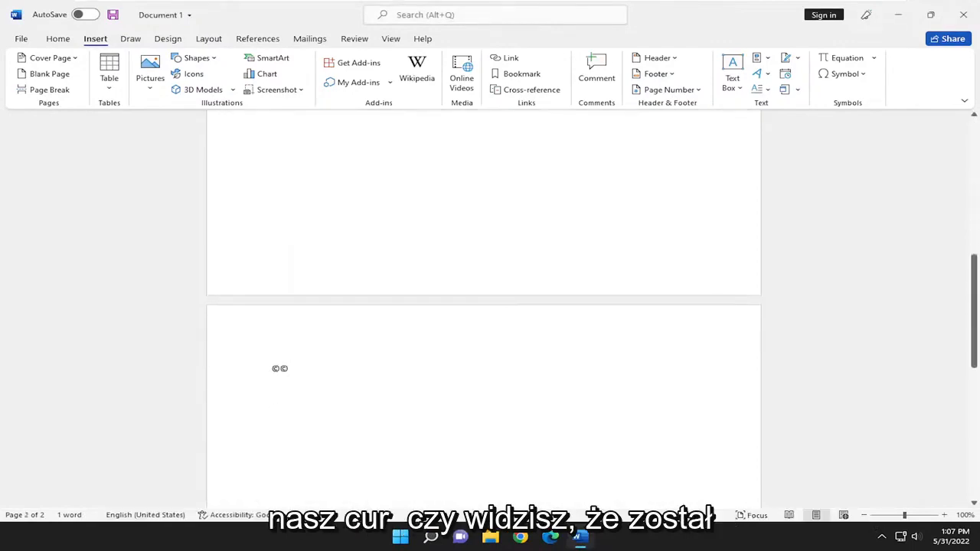
double_click(281, 368)
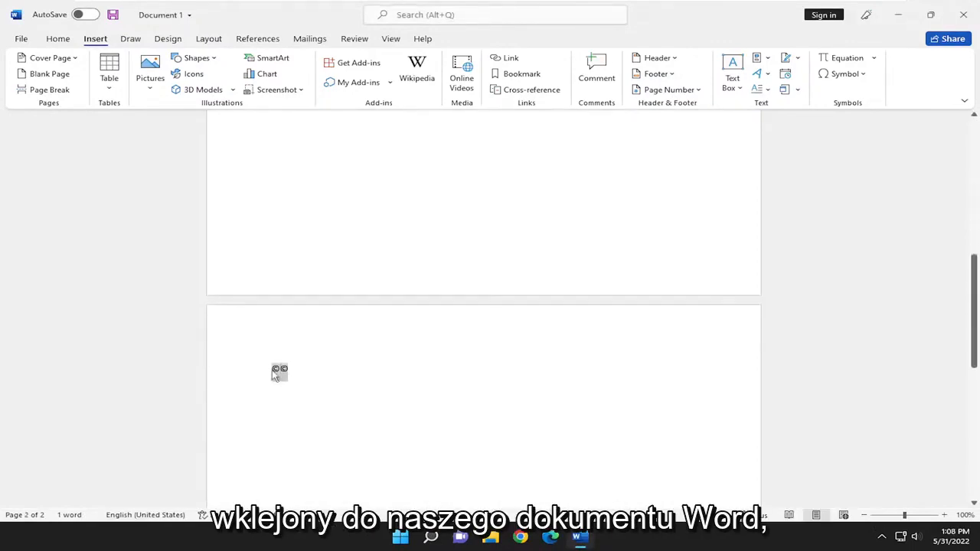
key(Right)
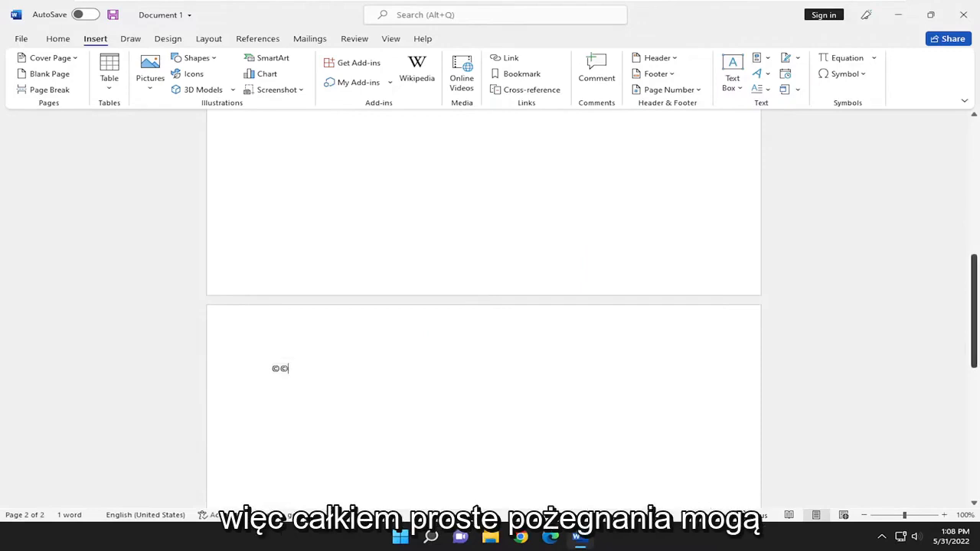